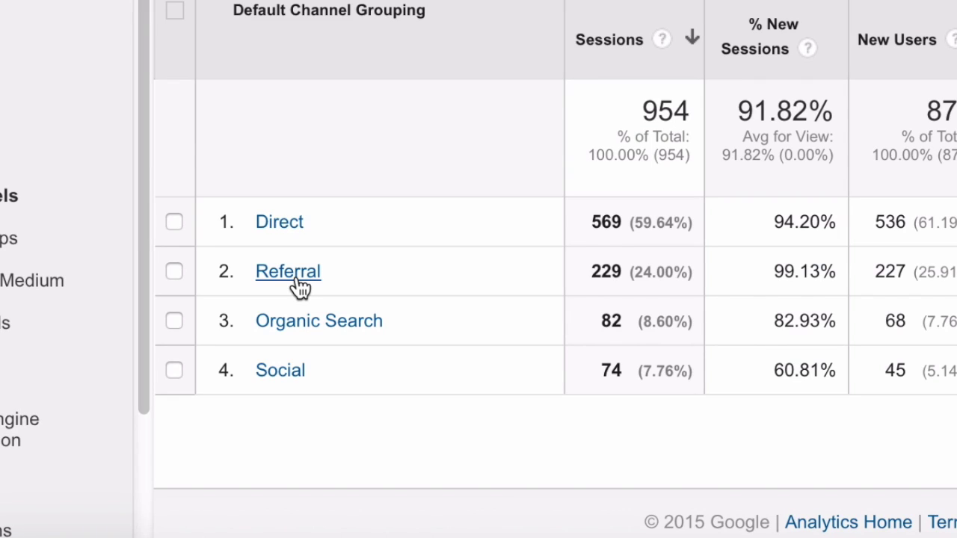
Drill into the Referral channel to see its sessions broken down by source.
{"action": "left_click", "coordinate": [292, 273]}
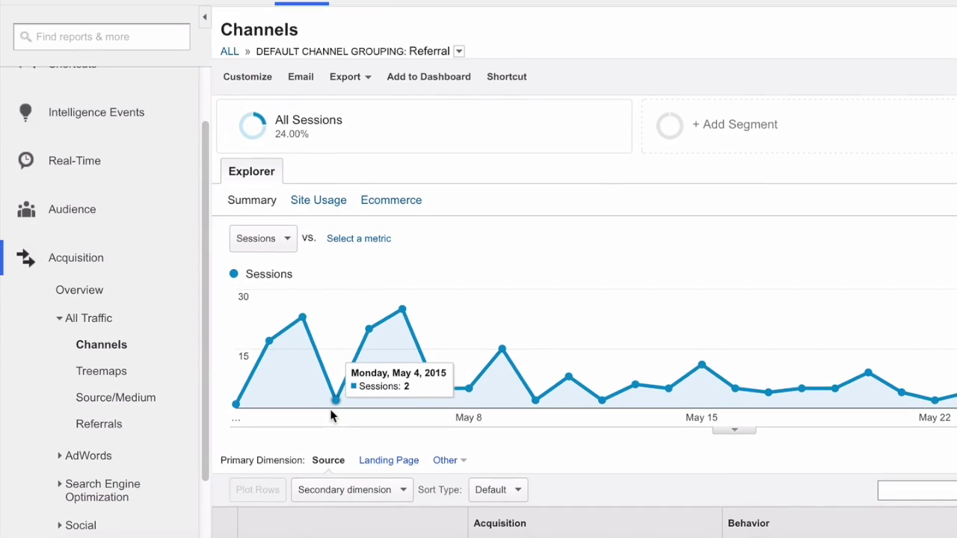
Scroll through the list of sources sending Referral traffic.
{"action": "scroll", "coordinate": [354, 427], "scroll_direction": "down", "scroll_amount": 3}
{"action": "scroll", "coordinate": [357, 441], "scroll_direction": "down", "scroll_amount": 5}
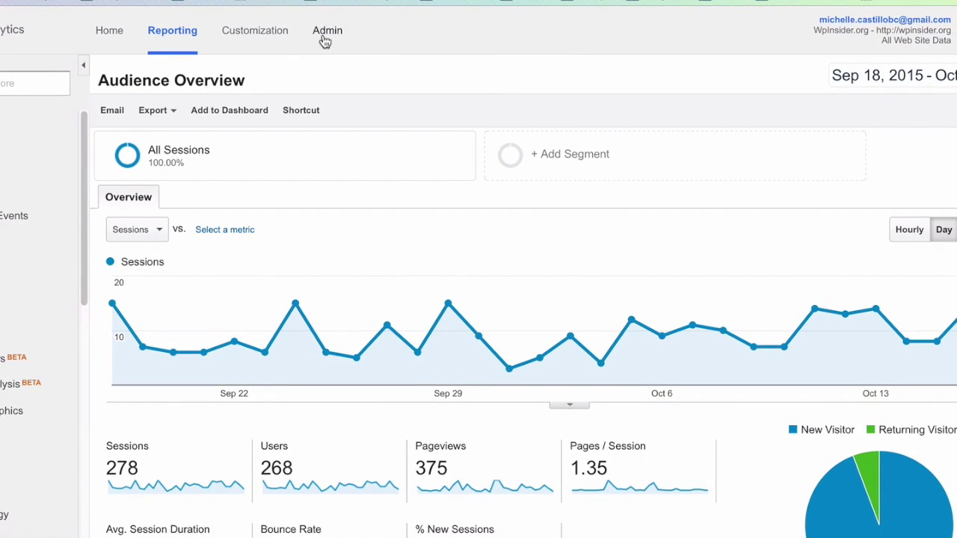
Go to Admin for the WpInsider.org property and expand its list of views.
{"action": "left_click", "coordinate": [325, 33]}
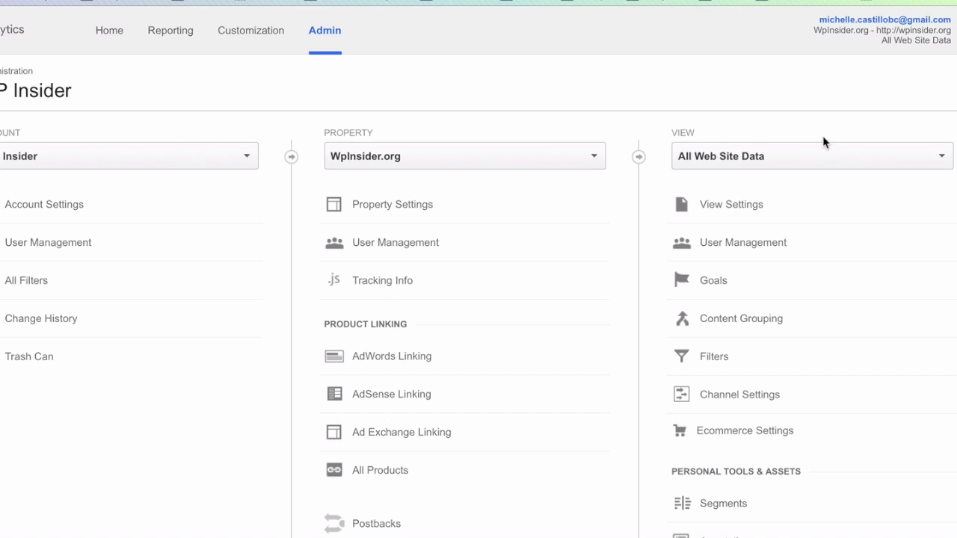
{"action": "left_click", "coordinate": [942, 158]}
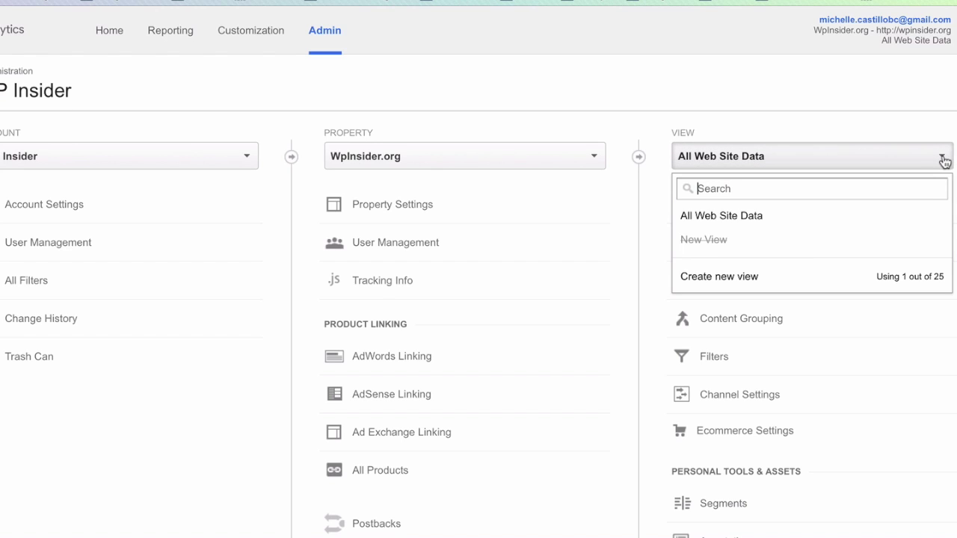
Create a website view named 'My New View' using Canada's Pacific Time – Vancouver time zone.
{"action": "left_click", "coordinate": [722, 283]}
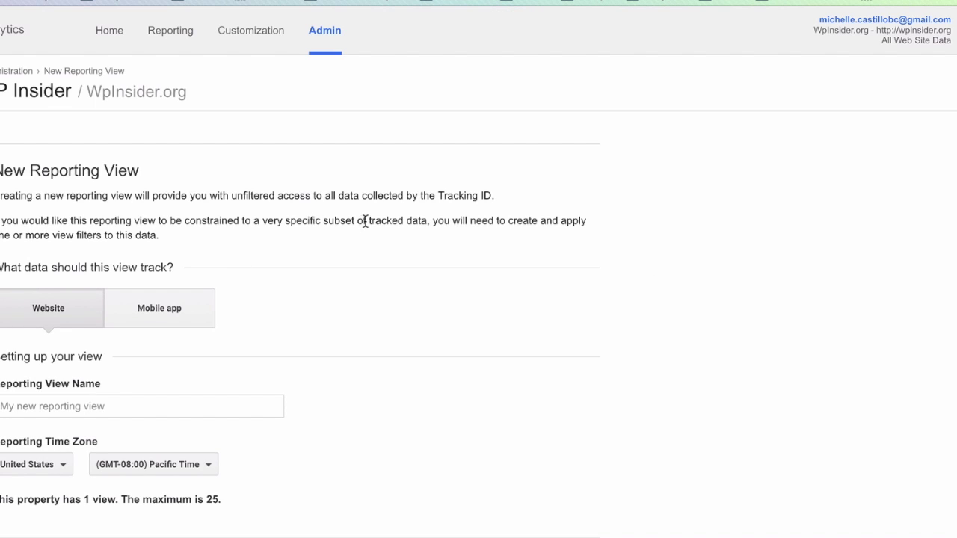
{"action": "scroll", "coordinate": [365, 222], "scroll_direction": "down", "scroll_amount": 3}
{"action": "left_click", "coordinate": [129, 265]}
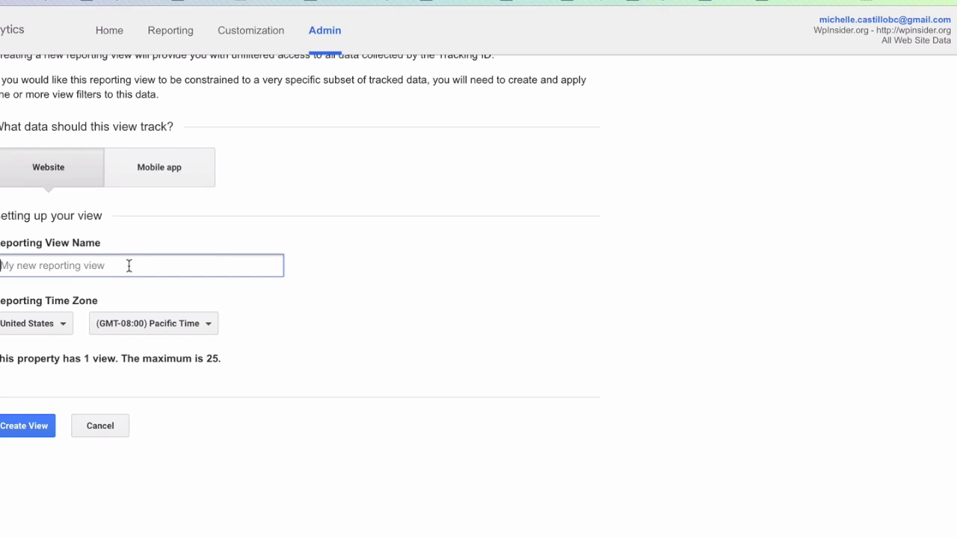
{"action": "type", "text": "My New View"}
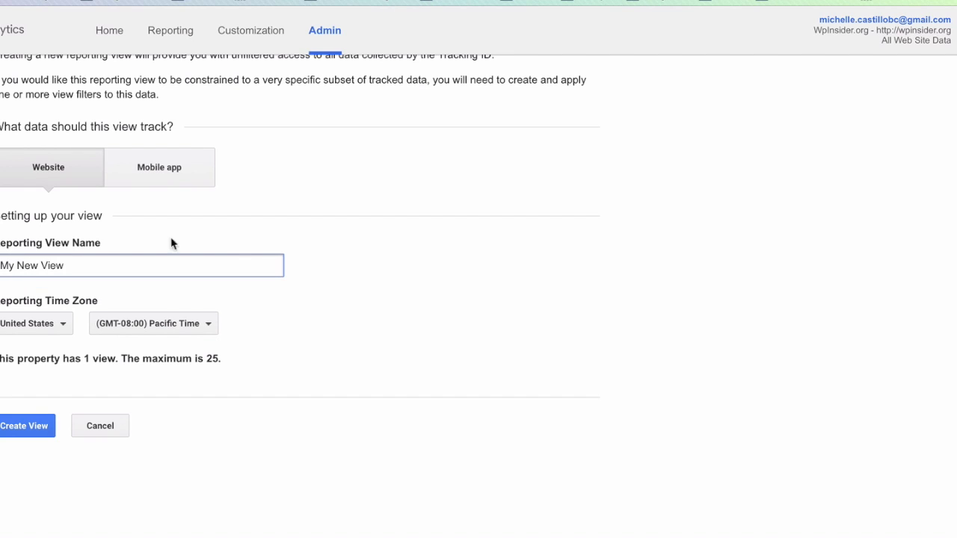
{"action": "left_click", "coordinate": [54, 327]}
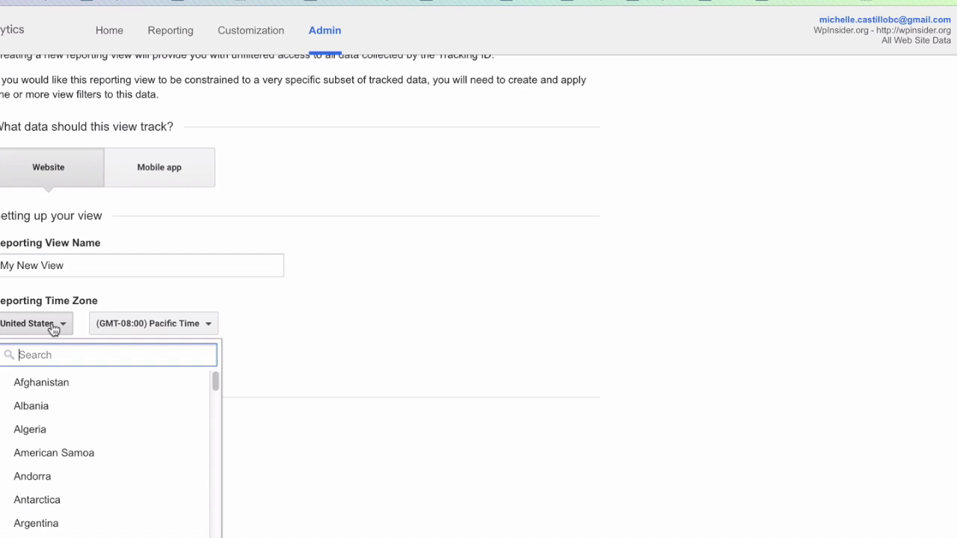
{"action": "type", "text": "ca"}
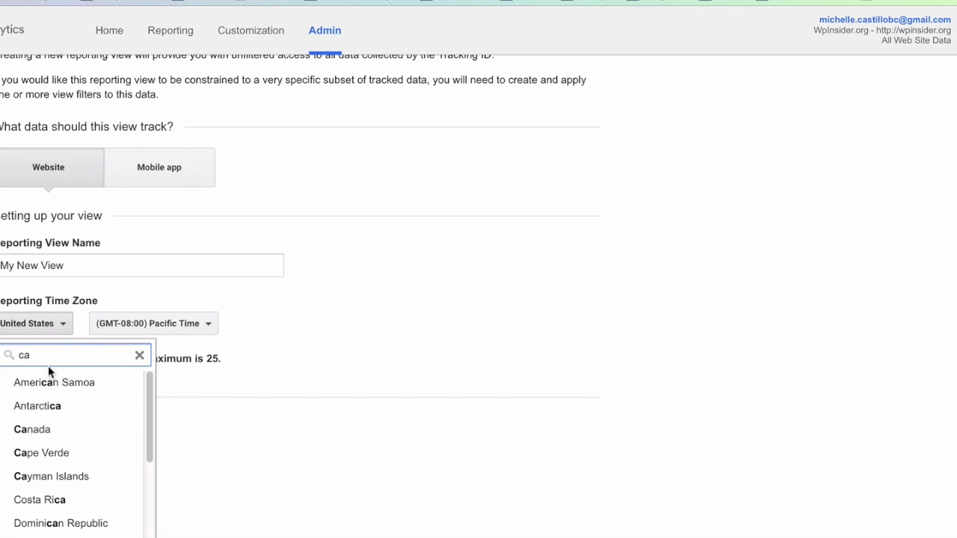
{"action": "left_click", "coordinate": [22, 432]}
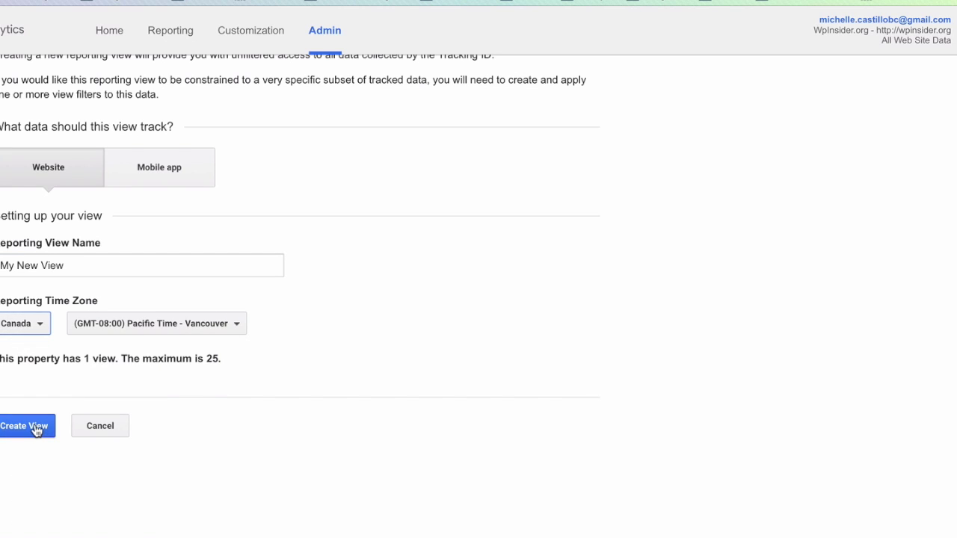
{"action": "left_click", "coordinate": [6, 435]}
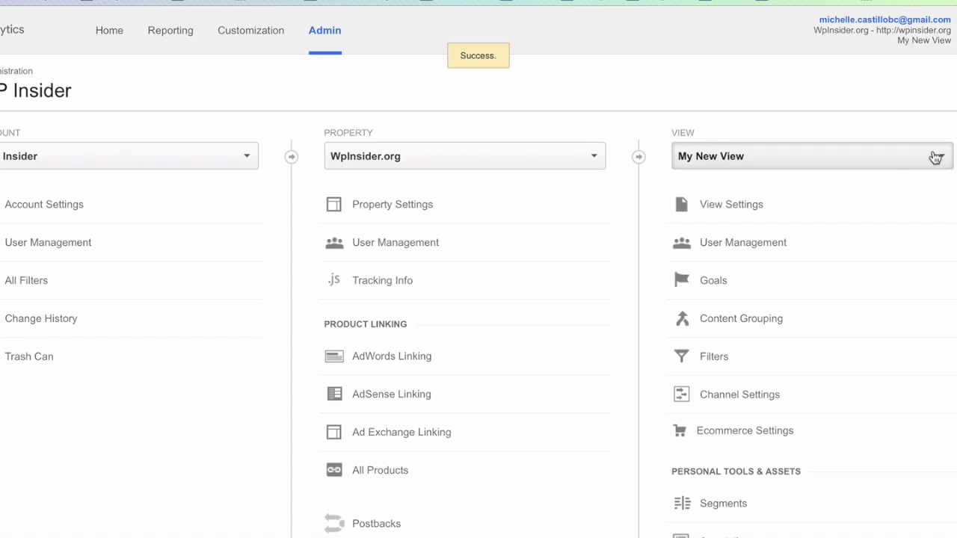
Tick 'Exclude all hits from known bots and spiders' in My New View's settings and save.
{"action": "left_click", "coordinate": [739, 210]}
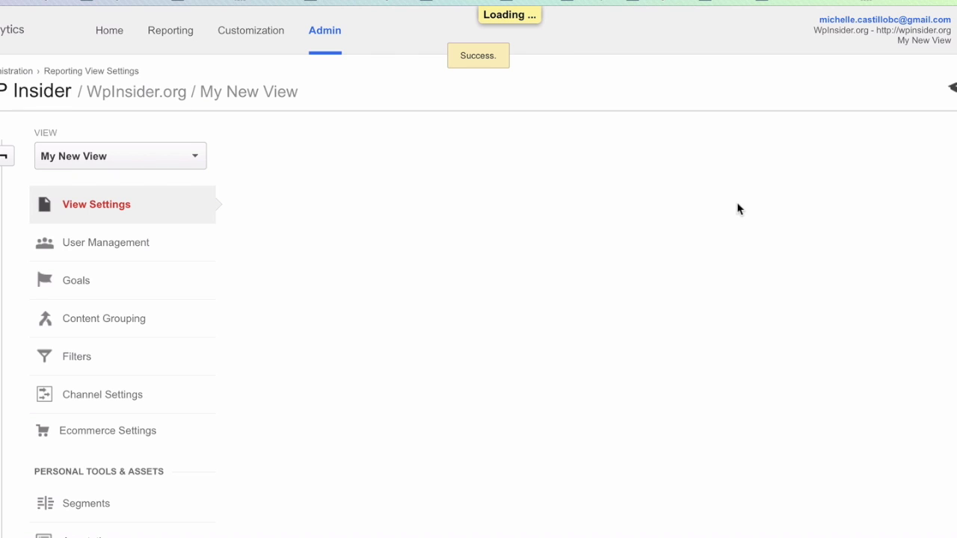
{"action": "scroll", "coordinate": [739, 210], "scroll_direction": "down", "scroll_amount": 4}
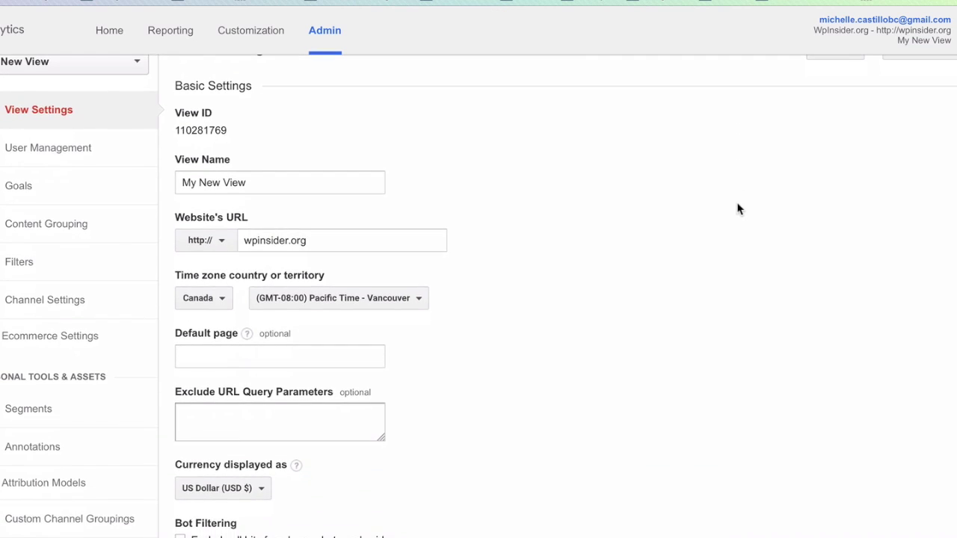
{"action": "scroll", "coordinate": [592, 209], "scroll_direction": "down", "scroll_amount": 1}
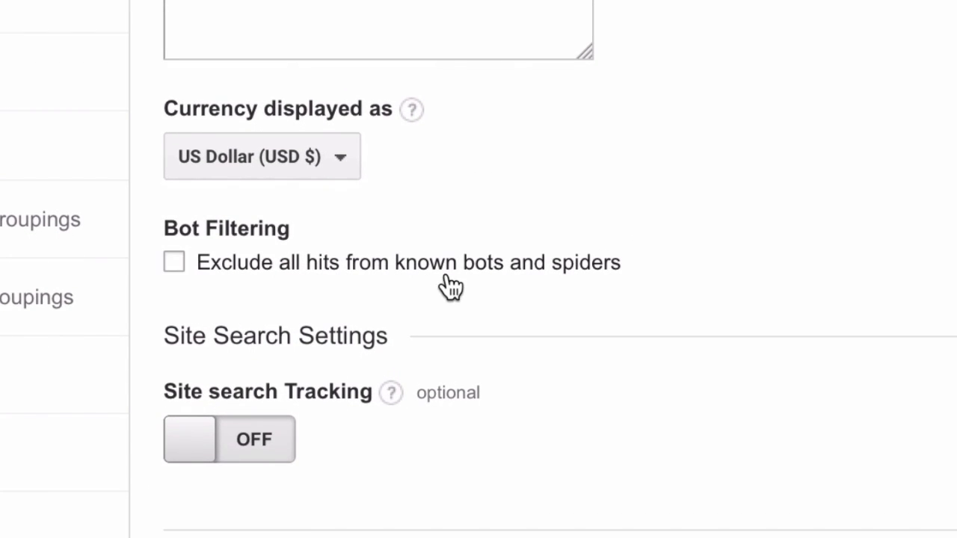
{"action": "left_click", "coordinate": [175, 265]}
{"action": "left_click", "coordinate": [525, 344]}
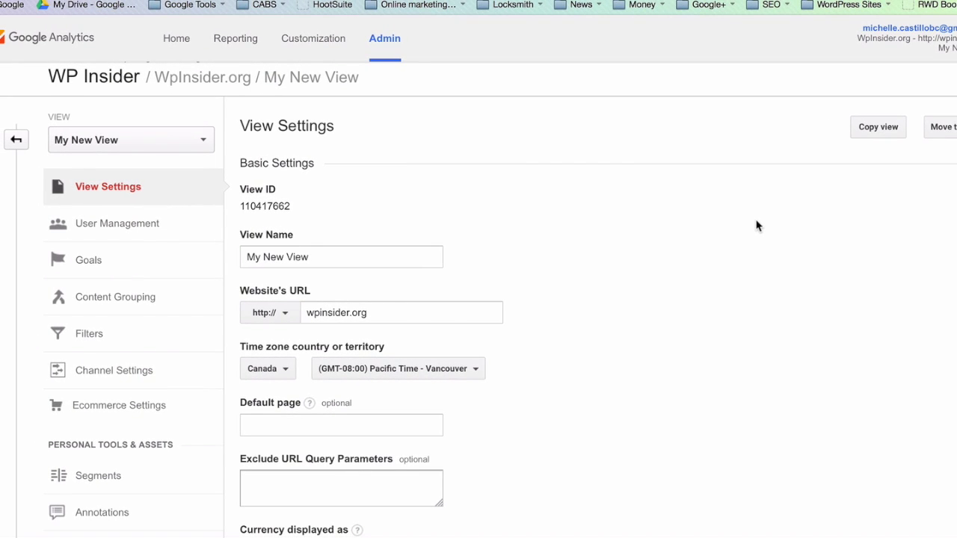
{"action": "left_click", "coordinate": [110, 335]}
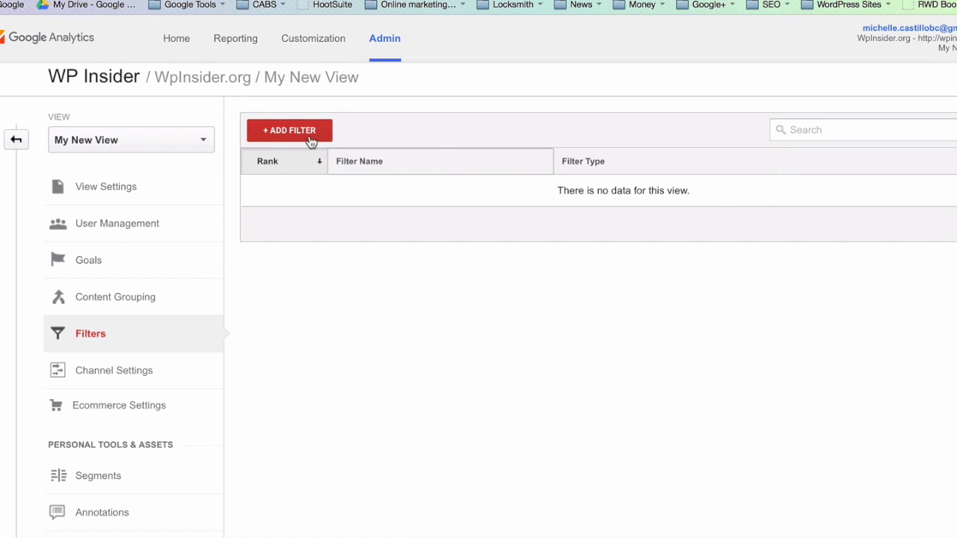
Add a new view filter named 'Refferer Spam Filter'.
{"action": "left_click", "coordinate": [305, 141]}
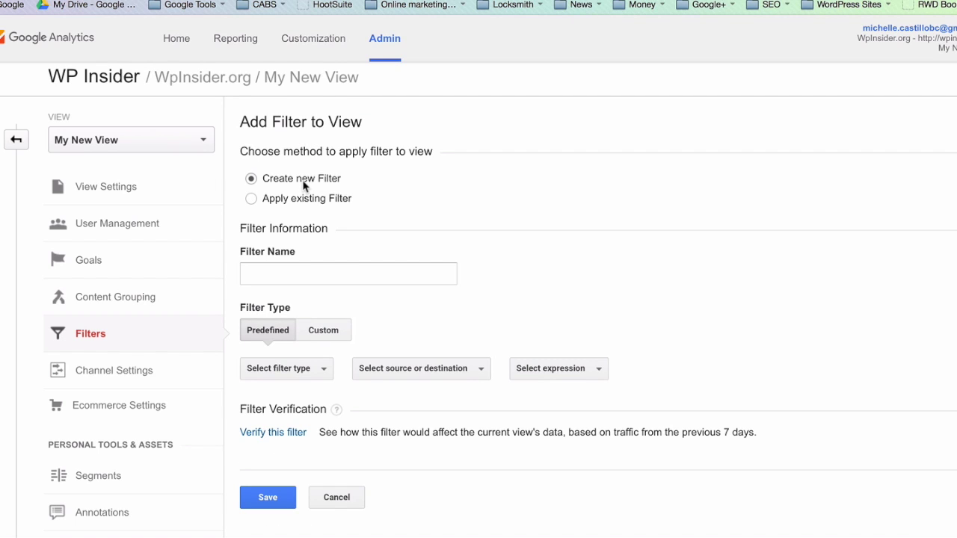
{"action": "left_click", "coordinate": [276, 274]}
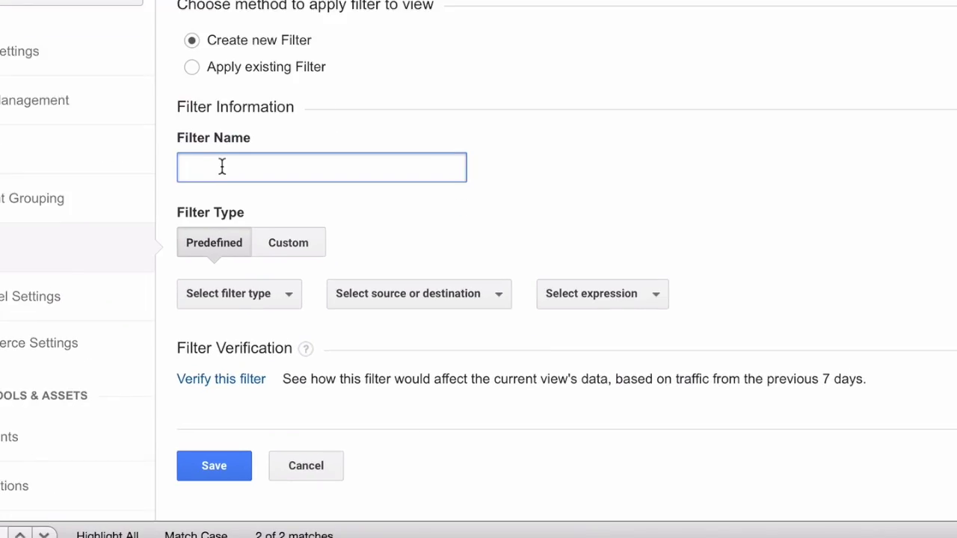
{"action": "type", "text": "Reffer"}
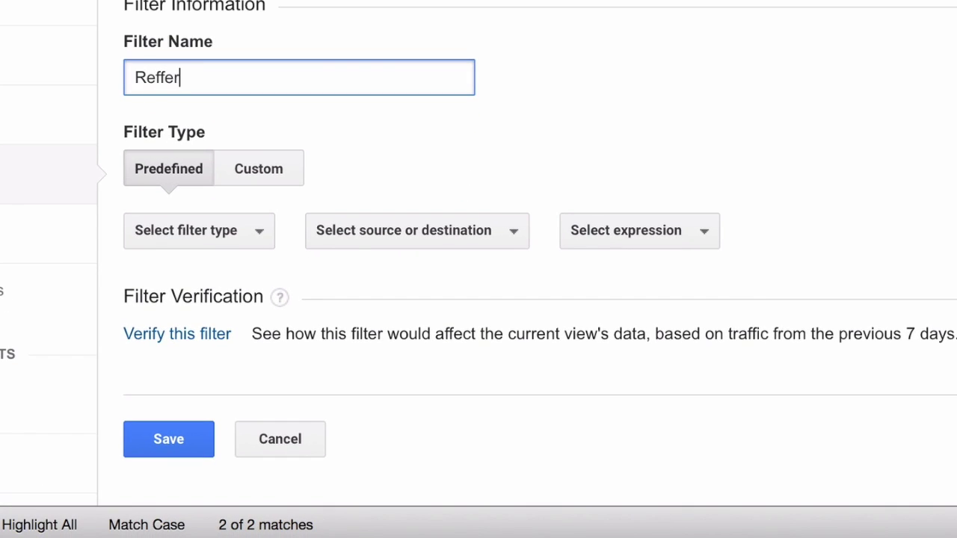
{"action": "type", "text": "er S"}
{"action": "type", "text": "am"}
{"action": "key", "text": "BackSpace"}
{"action": "key", "text": "BackSpace"}
{"action": "key", "text": "BackSpace"}
{"action": "type", "text": "pam Fil"}
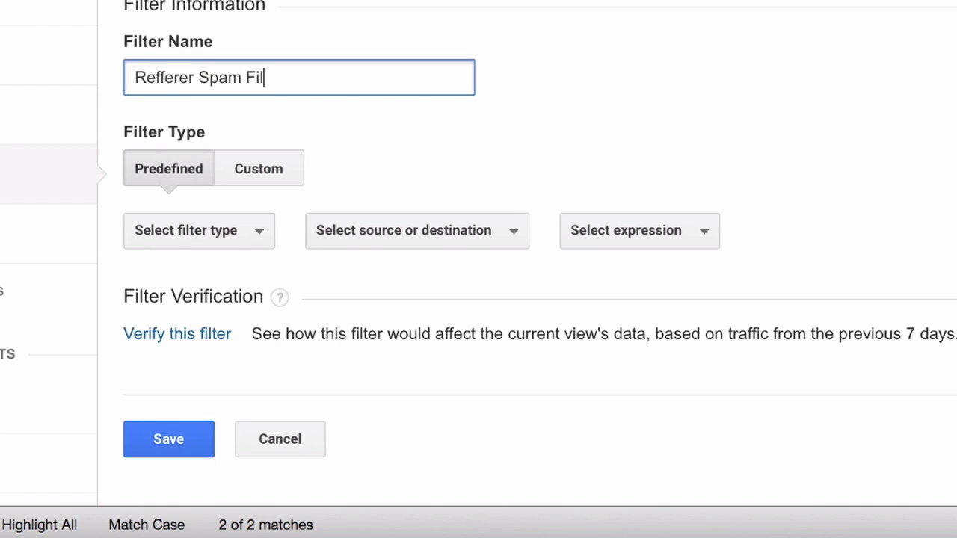
{"action": "type", "text": "ter"}
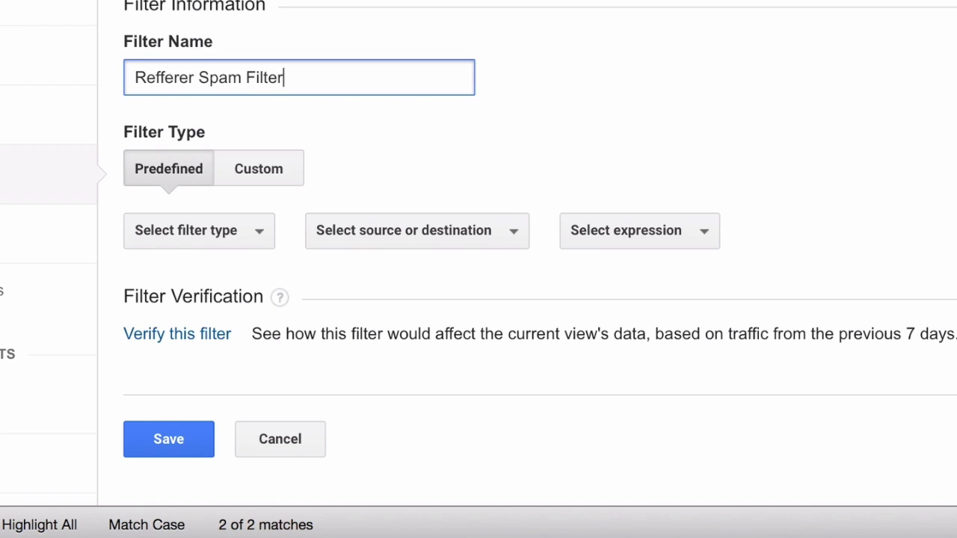
Make it a Custom Exclude on Campaign Source matching adcash, simple-share-buttons, social-buttons, and save.
{"action": "left_click", "coordinate": [255, 182]}
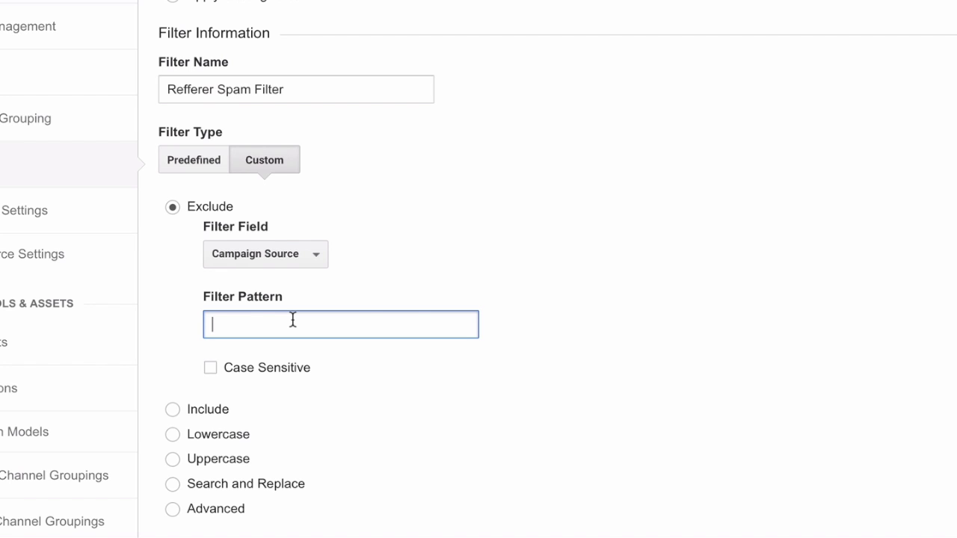
{"action": "type", "text": "adcash.|simple-share-buttons.|social-buttons."}
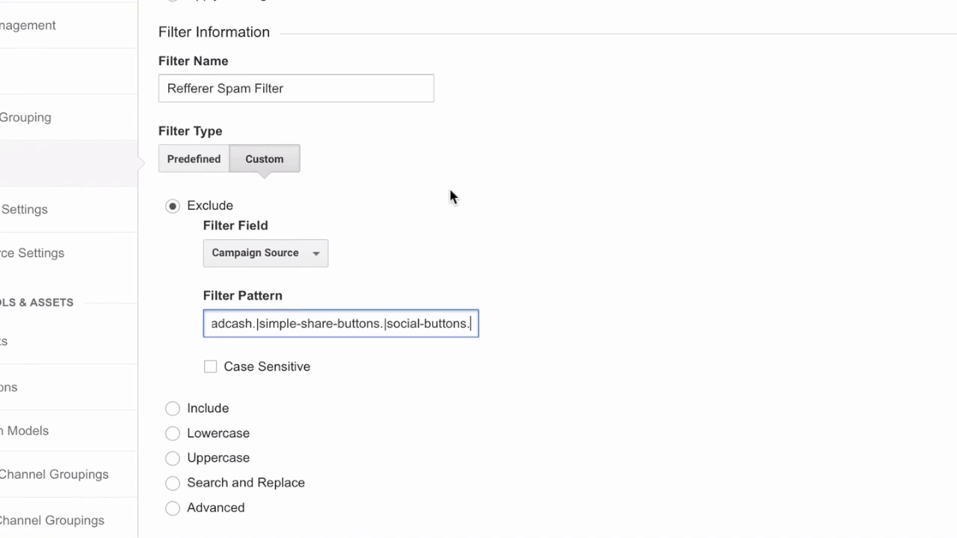
{"action": "scroll", "coordinate": [451, 196], "scroll_direction": "down", "scroll_amount": 2}
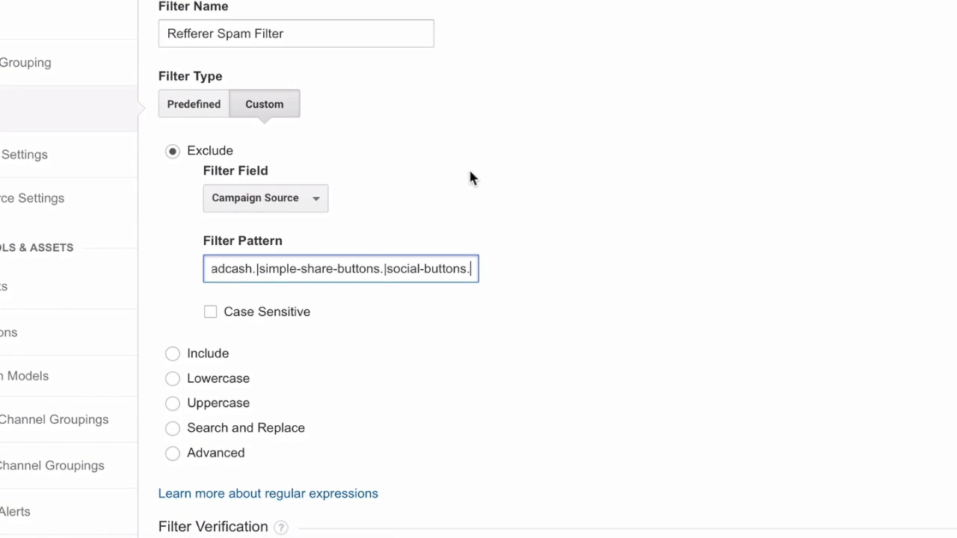
{"action": "scroll", "coordinate": [480, 169], "scroll_direction": "down", "scroll_amount": 1}
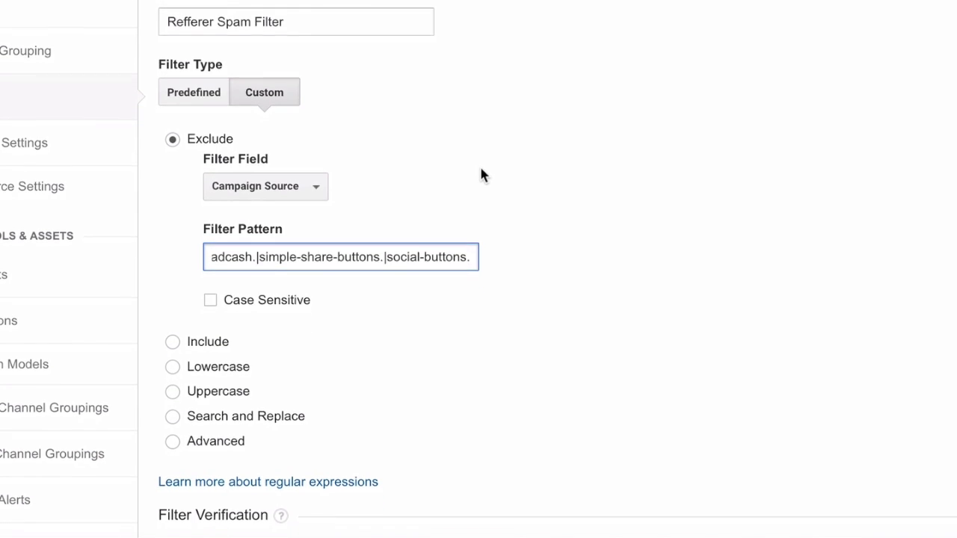
{"action": "scroll", "coordinate": [480, 174], "scroll_direction": "down", "scroll_amount": 5}
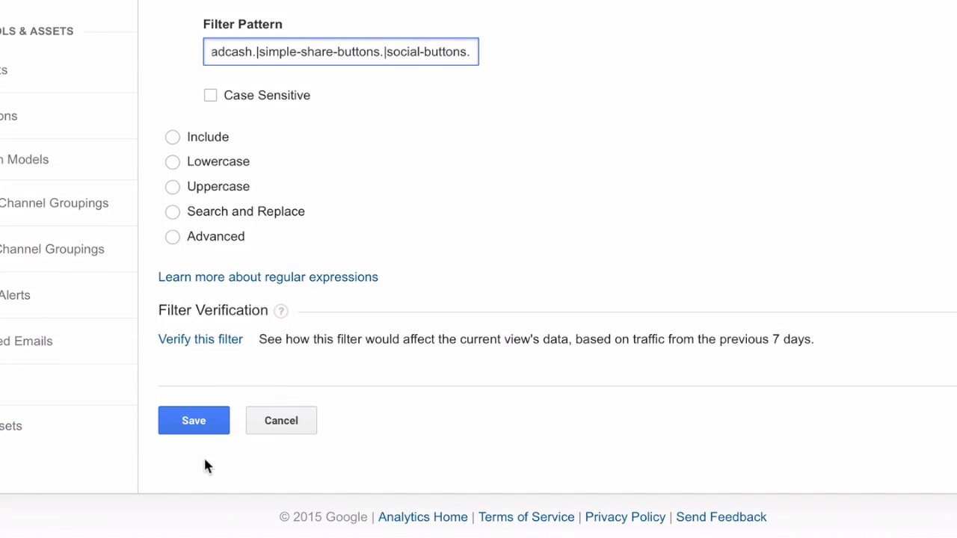
{"action": "left_click", "coordinate": [201, 429]}
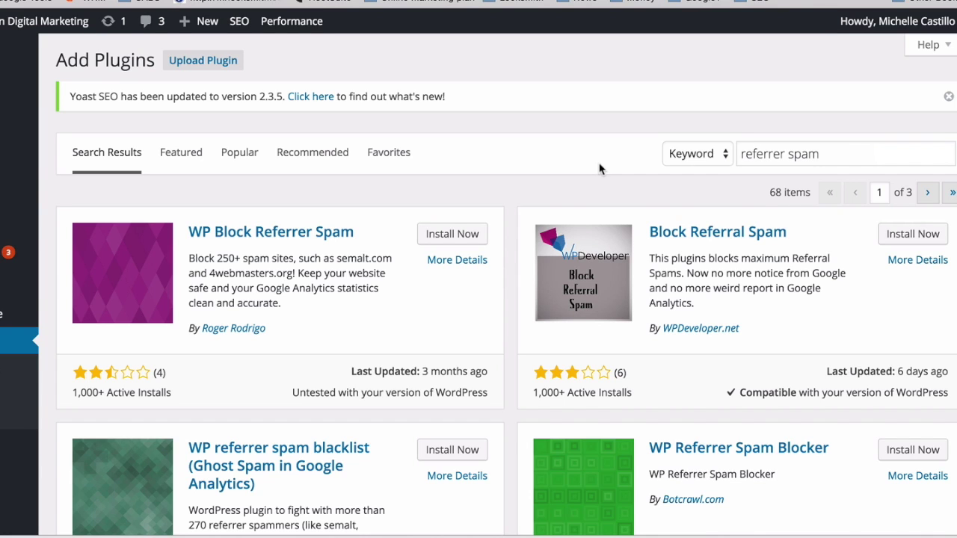
Scroll the referrer spam plugin results down to the installed Bot Block plugin.
{"action": "scroll", "coordinate": [599, 169], "scroll_direction": "down", "scroll_amount": 6}
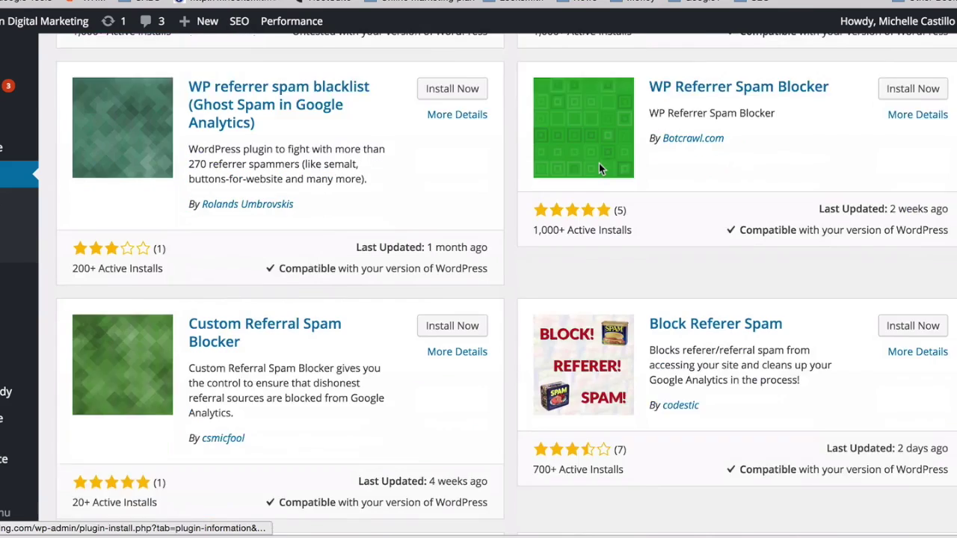
{"action": "scroll", "coordinate": [599, 164], "scroll_direction": "down", "scroll_amount": 3}
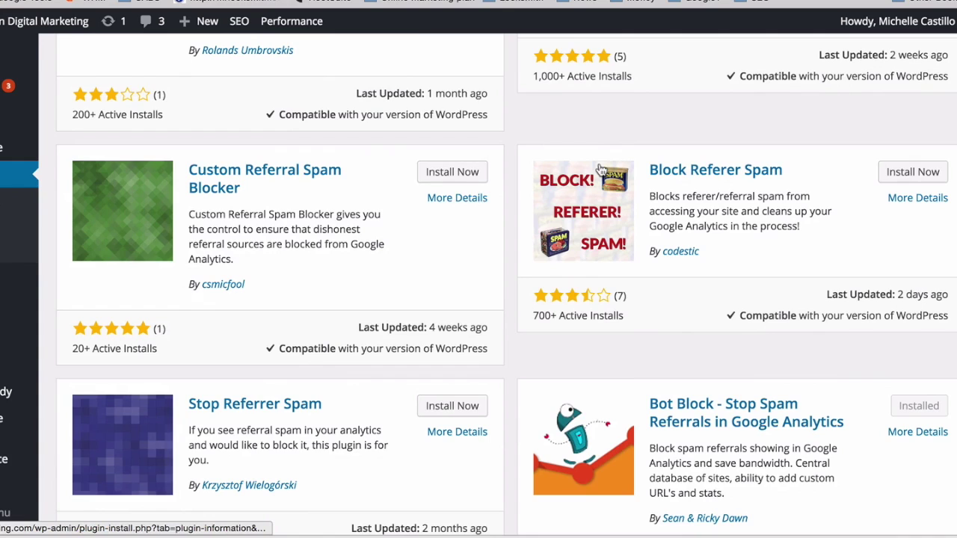
{"action": "scroll", "coordinate": [602, 171], "scroll_direction": "down", "scroll_amount": 5}
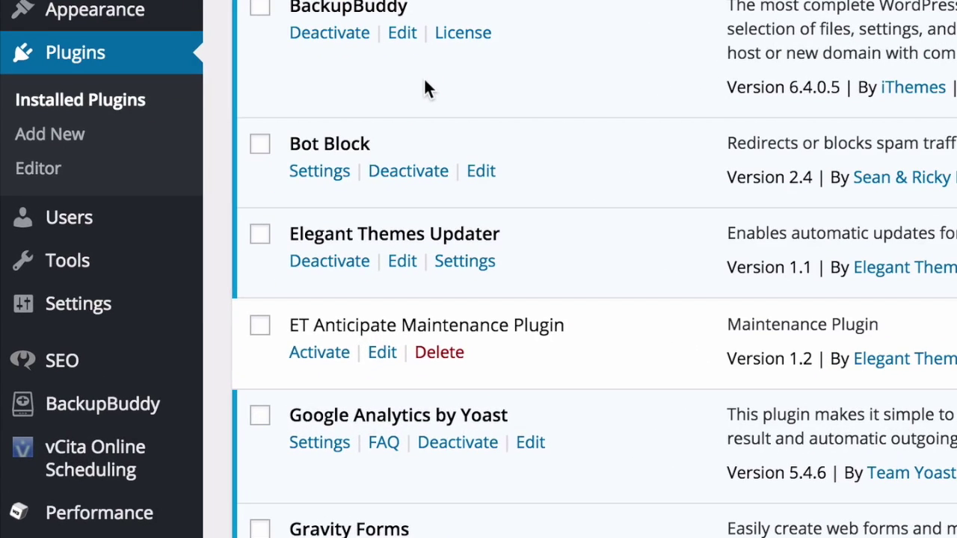
Open Settings > Bot Block Options and look over its blocking settings and statistics.
{"action": "mouse_move", "coordinate": [77, 321]}
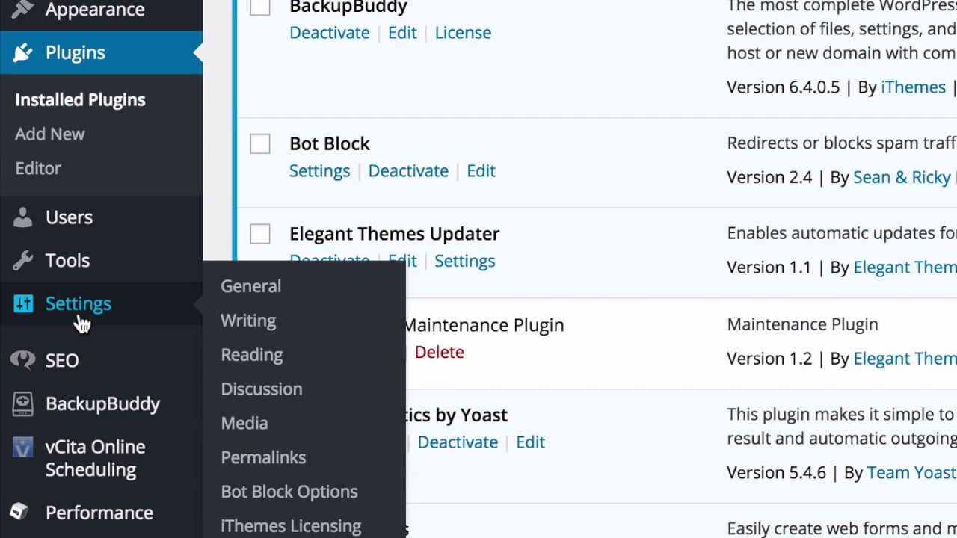
{"action": "left_click", "coordinate": [305, 507]}
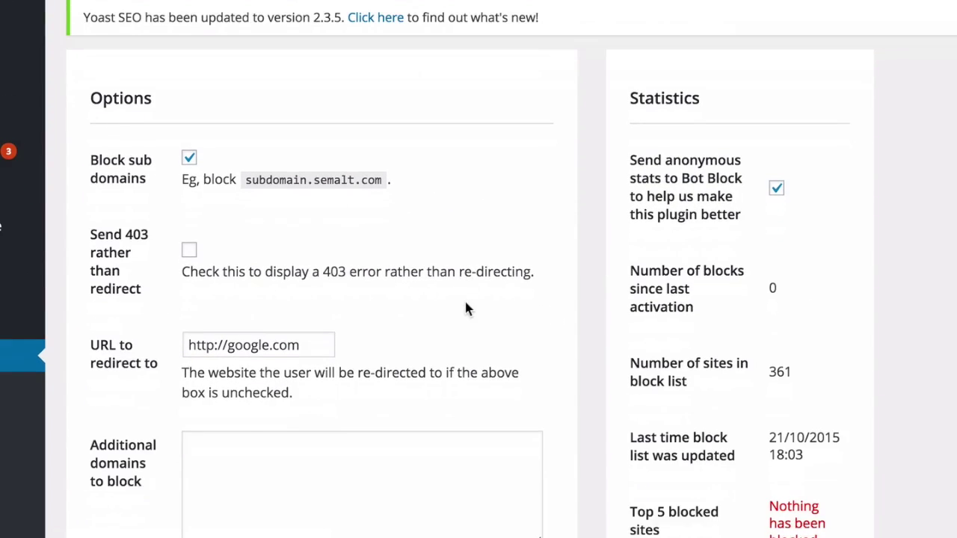
{"action": "scroll", "coordinate": [464, 303], "scroll_direction": "down", "scroll_amount": 5}
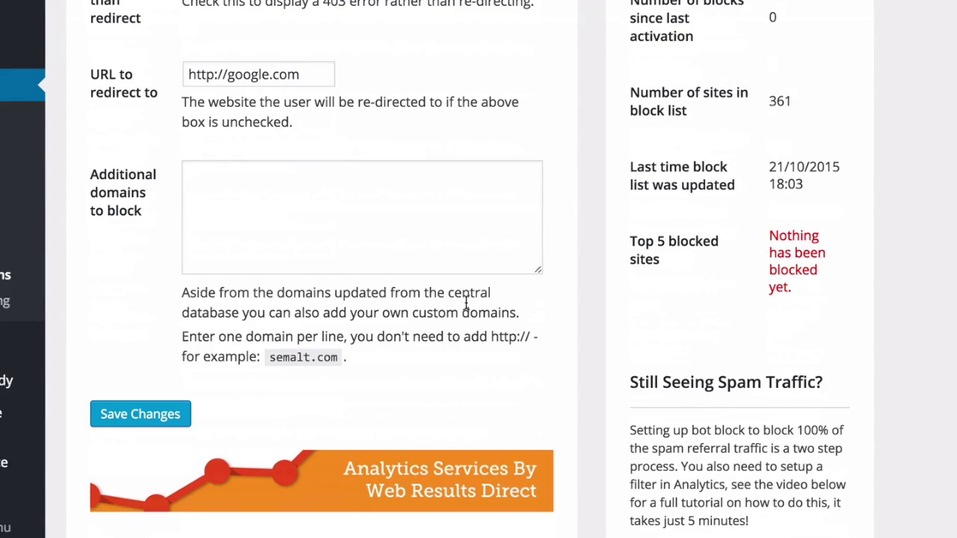
{"action": "scroll", "coordinate": [465, 303], "scroll_direction": "up", "scroll_amount": 6}
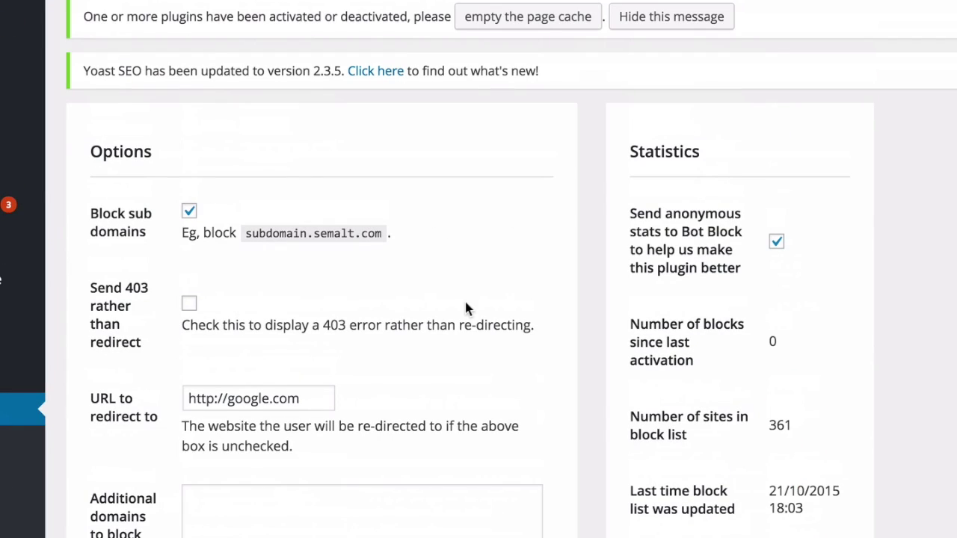